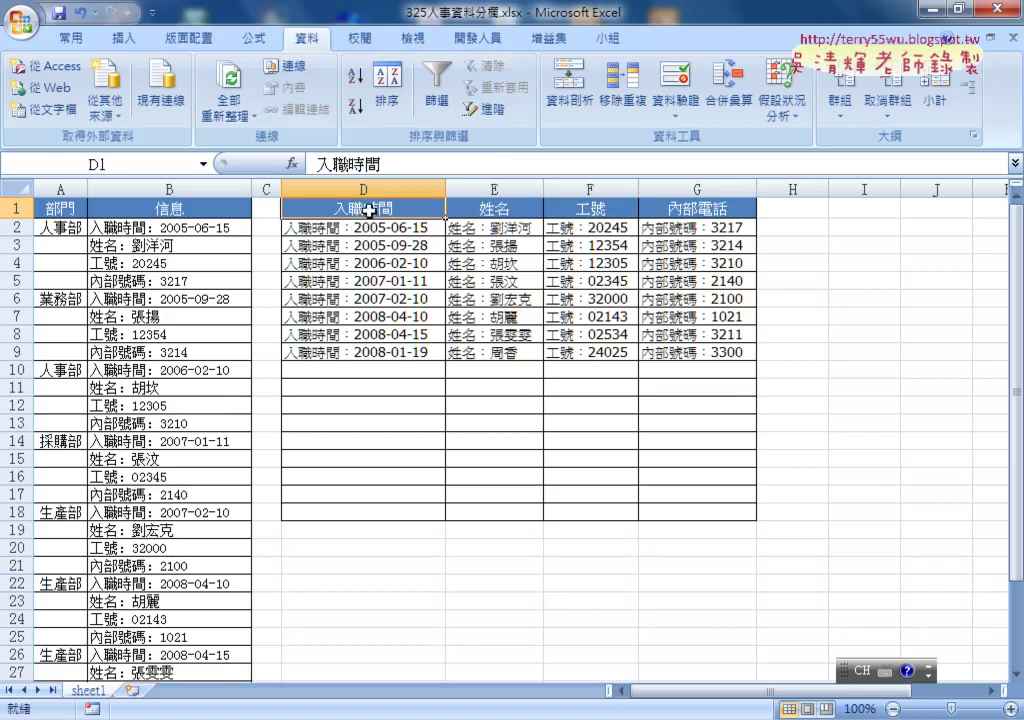
Select D2 and highlight the INDEX formula after the '=' in the formula bar
{"action": "left_click", "coordinate": [369, 228]}
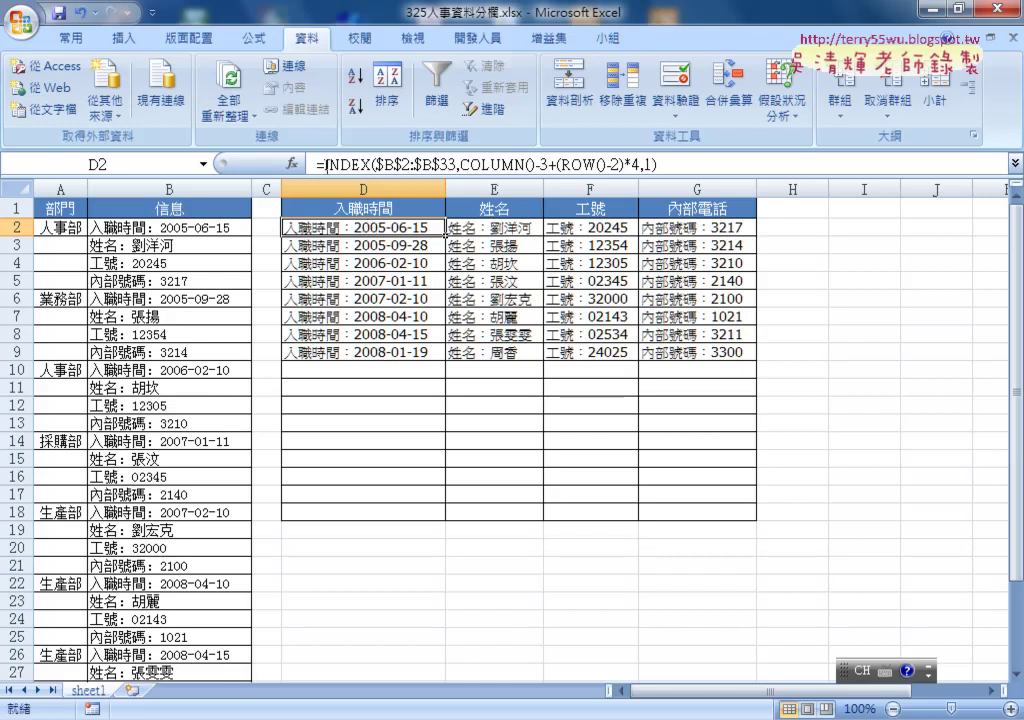
{"action": "left_click_drag", "start_coordinate": [326, 162], "coordinate": [700, 162]}
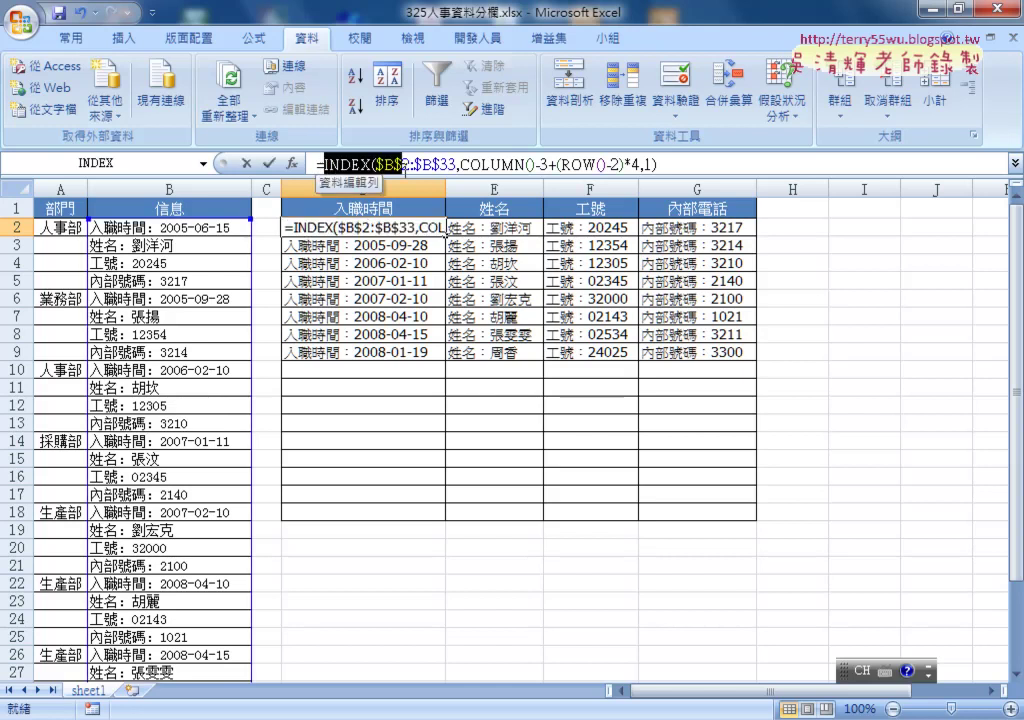
{"action": "right_click", "coordinate": [514, 174]}
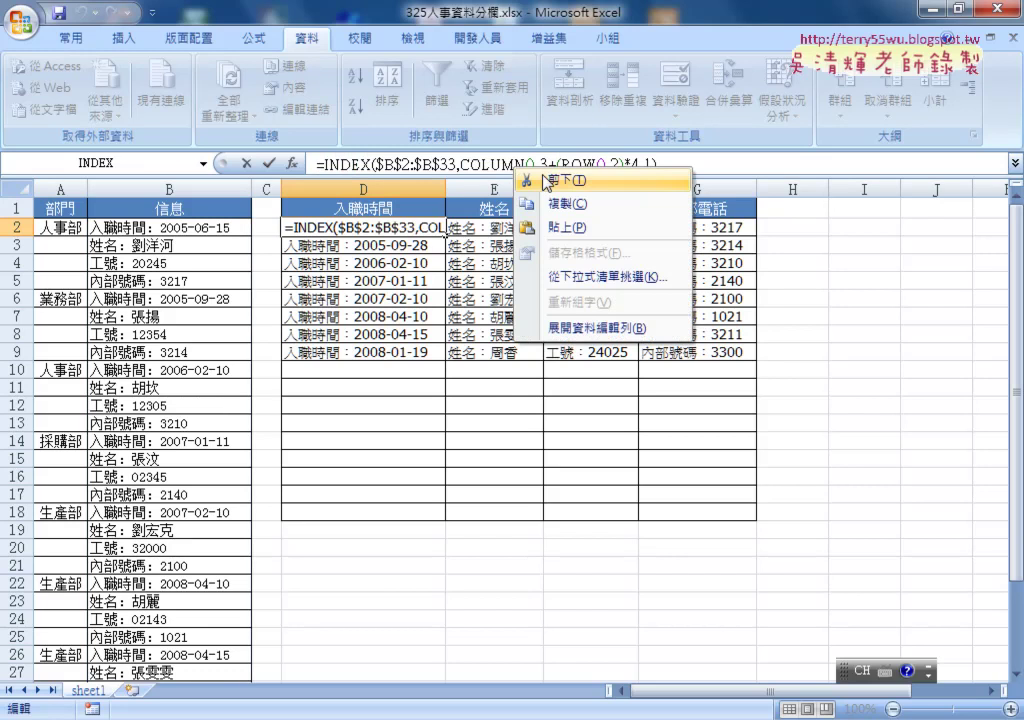
Cut the INDEX formula from D2 and insert the MID function from the Text category
{"action": "left_click", "coordinate": [545, 181]}
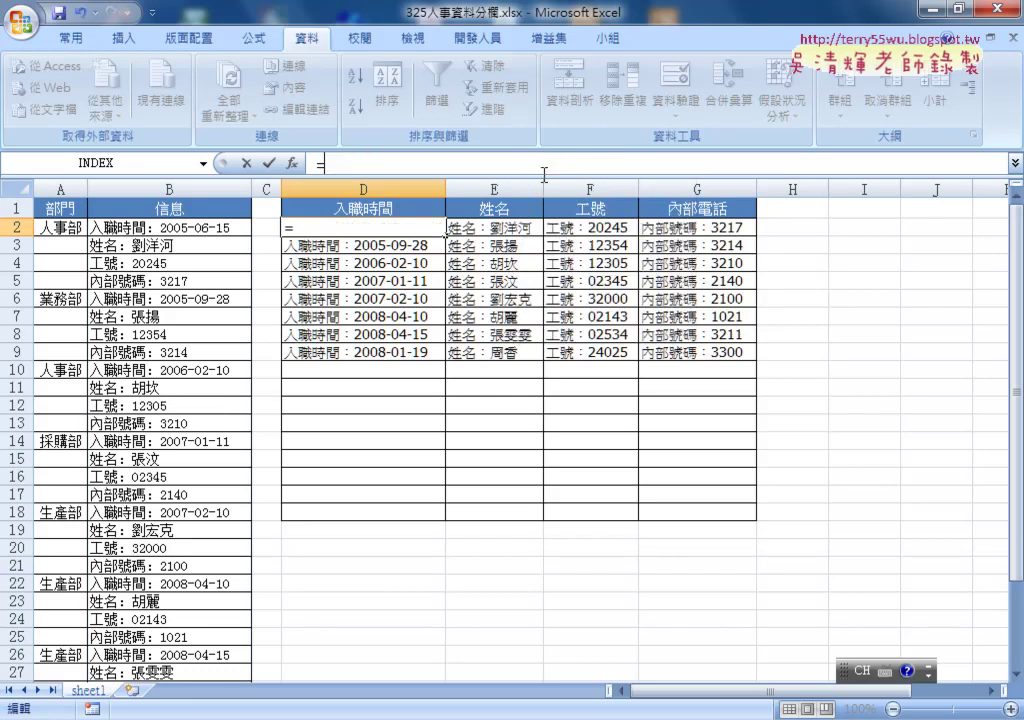
{"action": "left_click", "coordinate": [294, 163]}
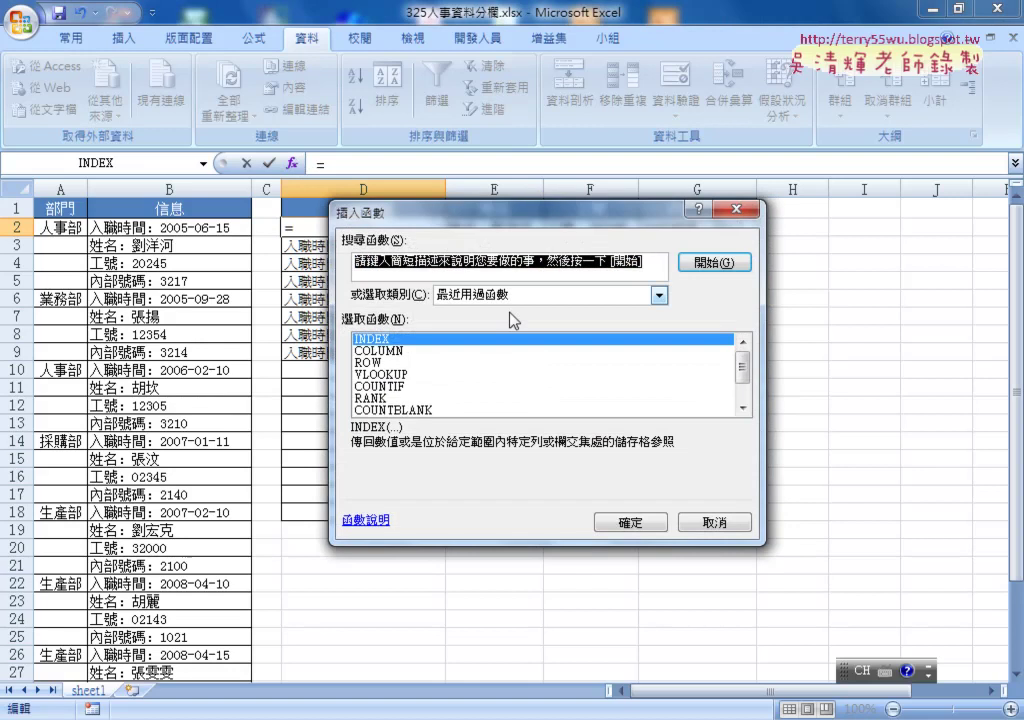
{"action": "left_click", "coordinate": [540, 296]}
{"action": "left_click", "coordinate": [507, 403]}
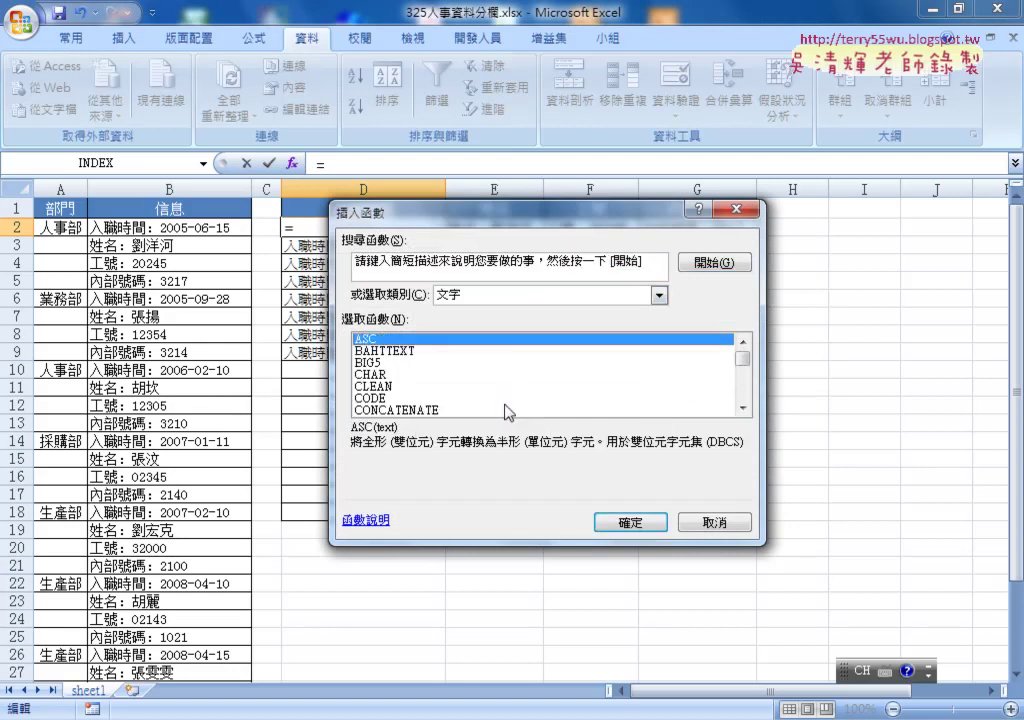
{"action": "left_click_drag", "start_coordinate": [745, 350], "coordinate": [745, 378]}
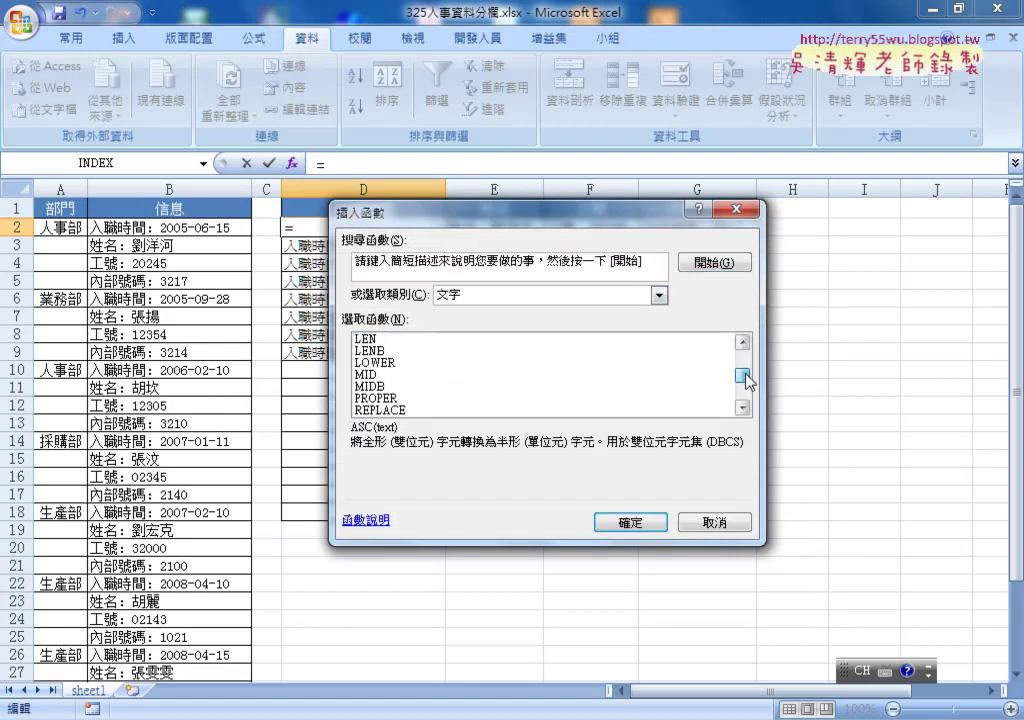
{"action": "left_click", "coordinate": [428, 378]}
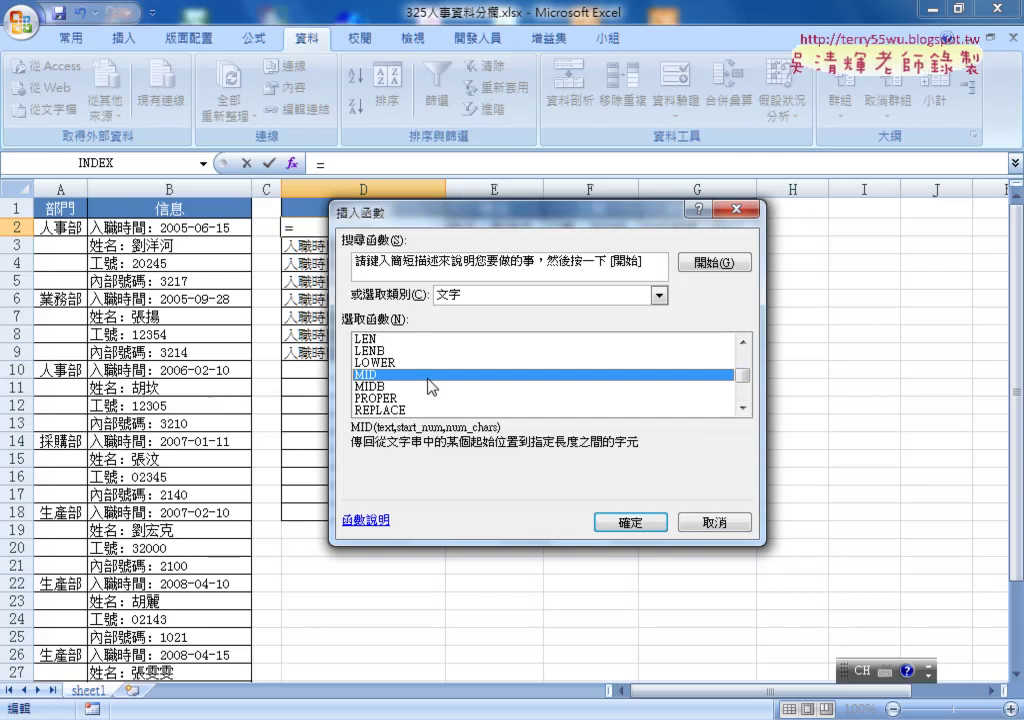
{"action": "left_click", "coordinate": [628, 521]}
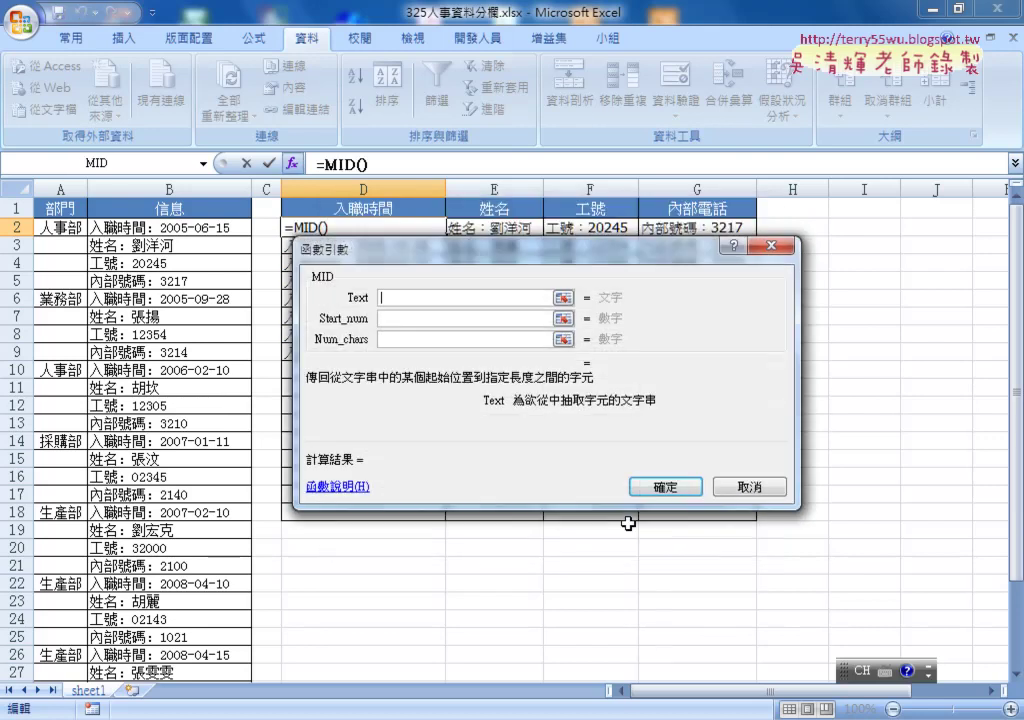
Paste the cut INDEX lookup into MID's Text argument, then go to Start_num
{"action": "right_click", "coordinate": [394, 296]}
{"action": "left_click", "coordinate": [428, 353]}
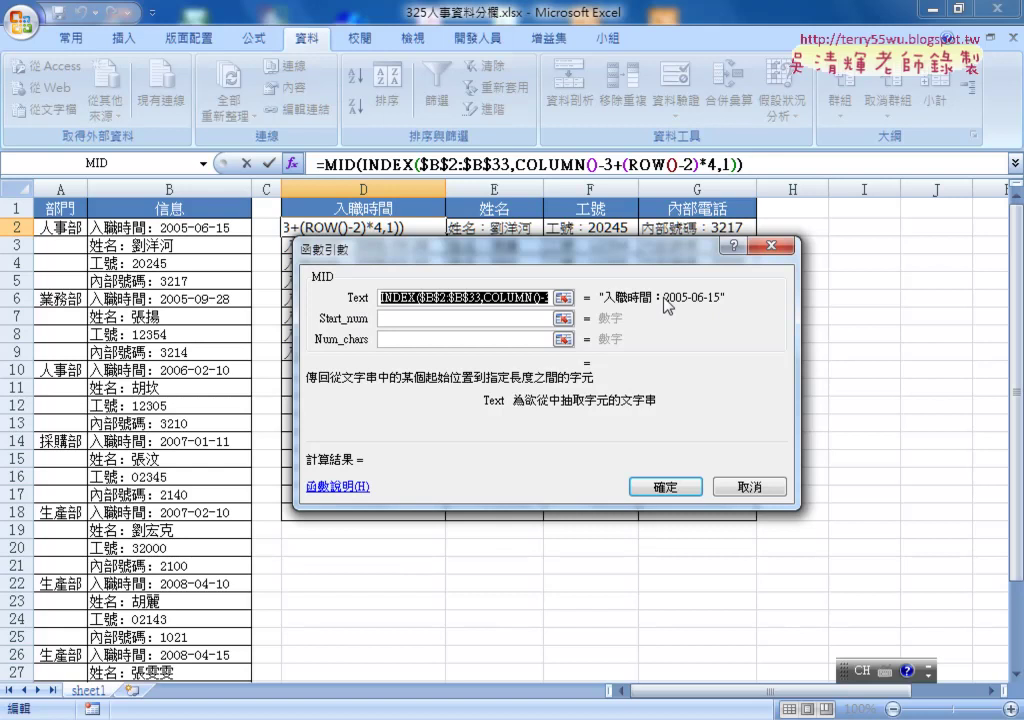
{"action": "left_click_drag", "start_coordinate": [440, 247], "coordinate": [455, 271]}
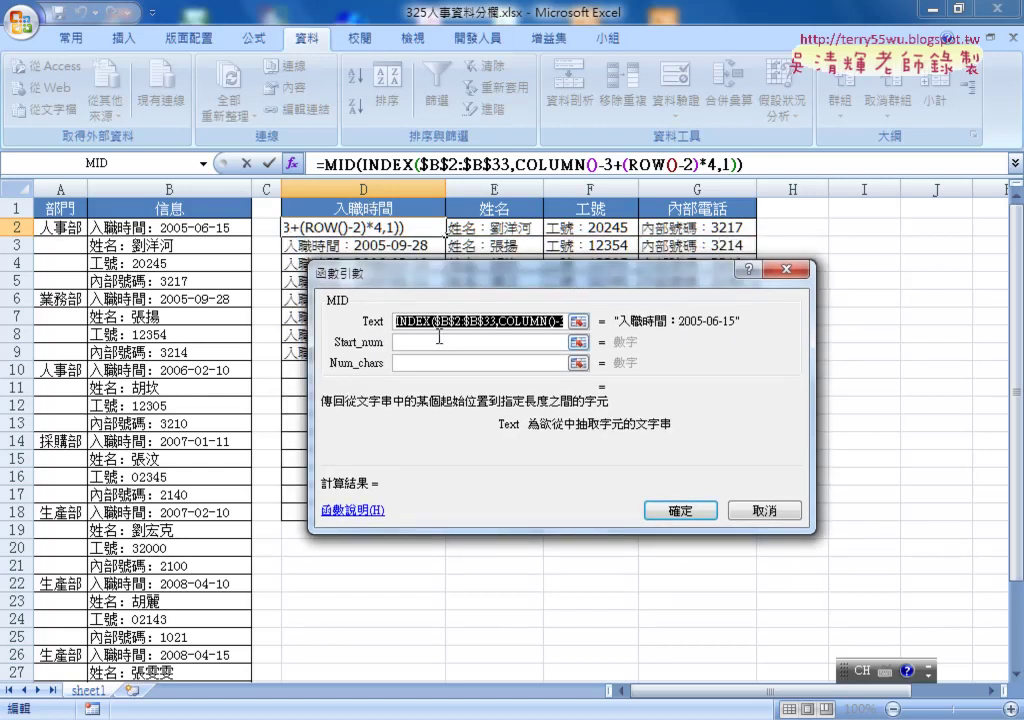
{"action": "left_click", "coordinate": [399, 344]}
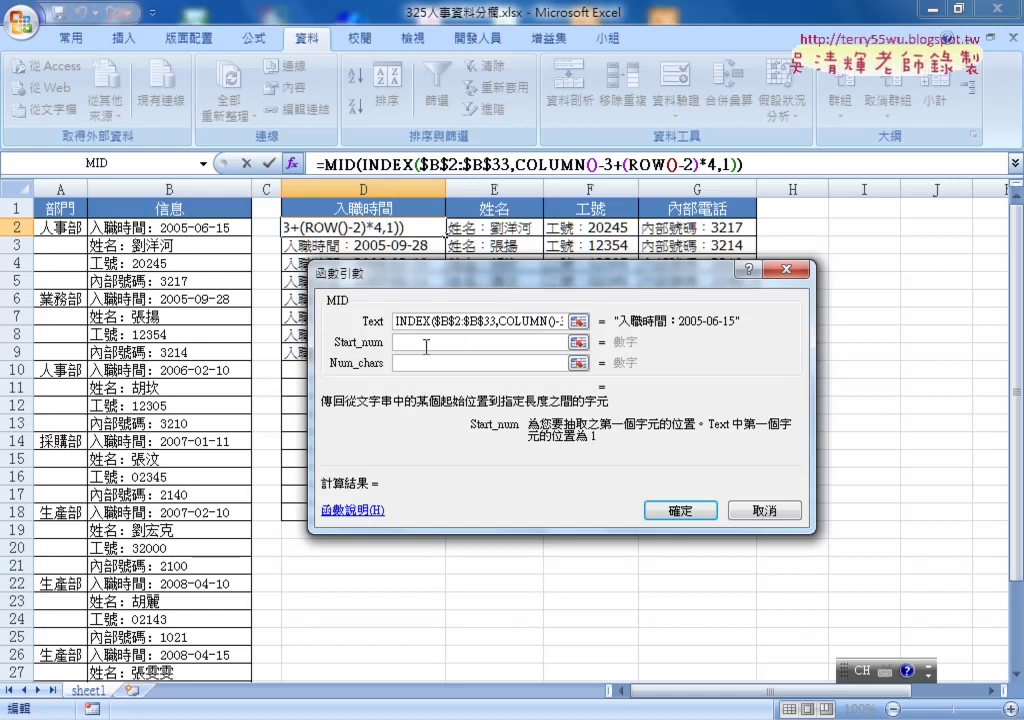
Enter len(D1)+2 as MID's Start_num argument, referencing header cell D1
{"action": "type", "text": "l"}
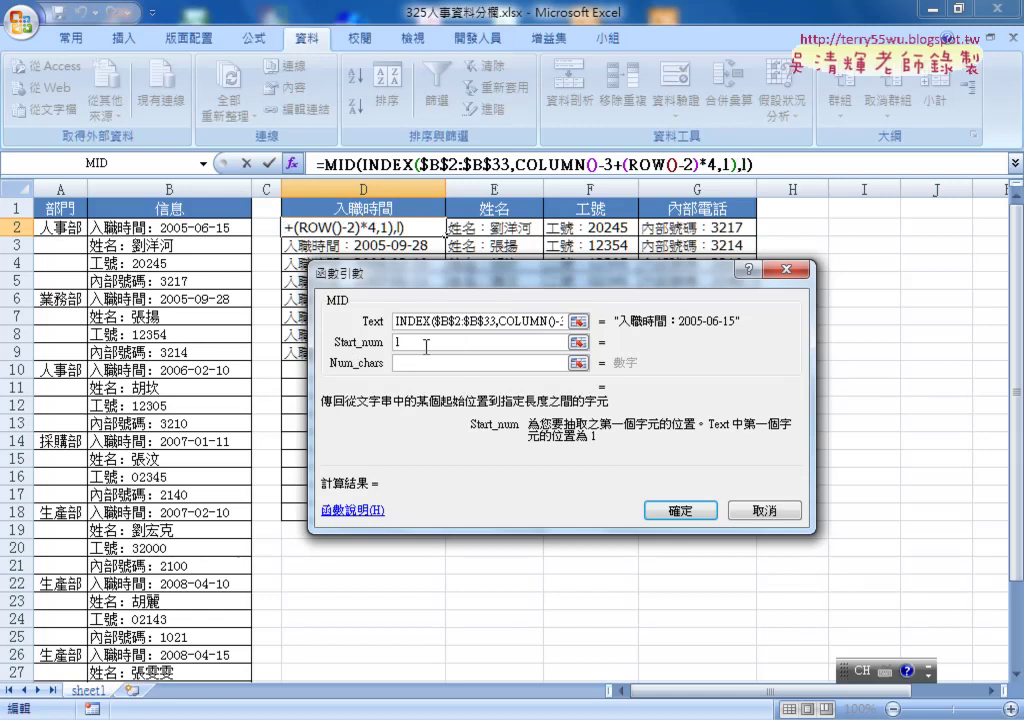
{"action": "type", "text": "en"}
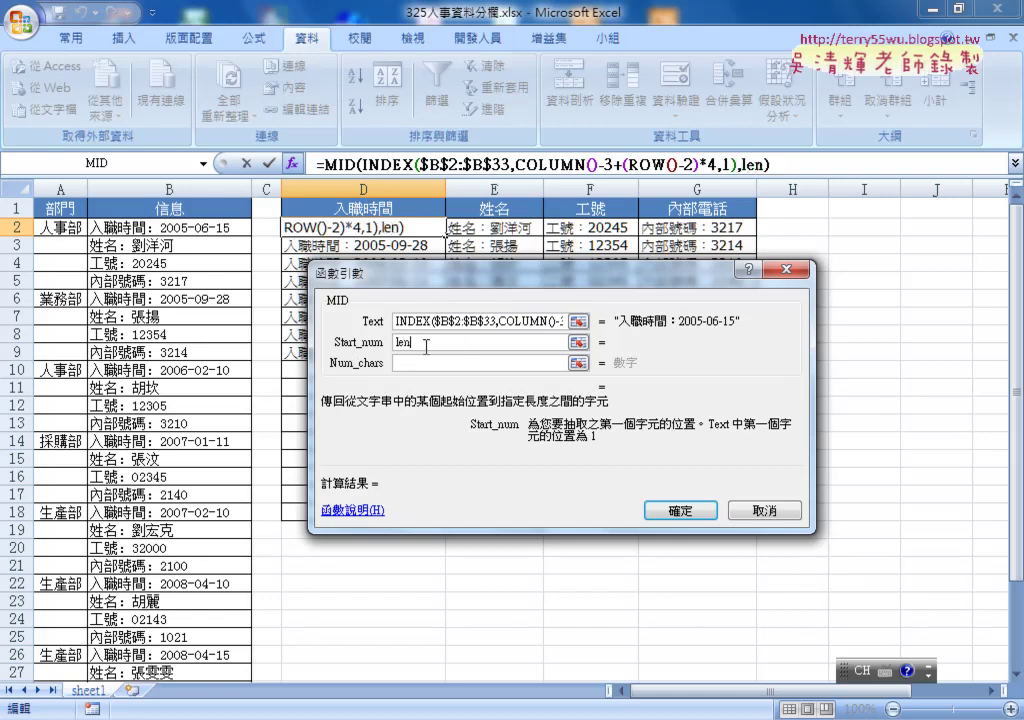
{"action": "type", "text": "("}
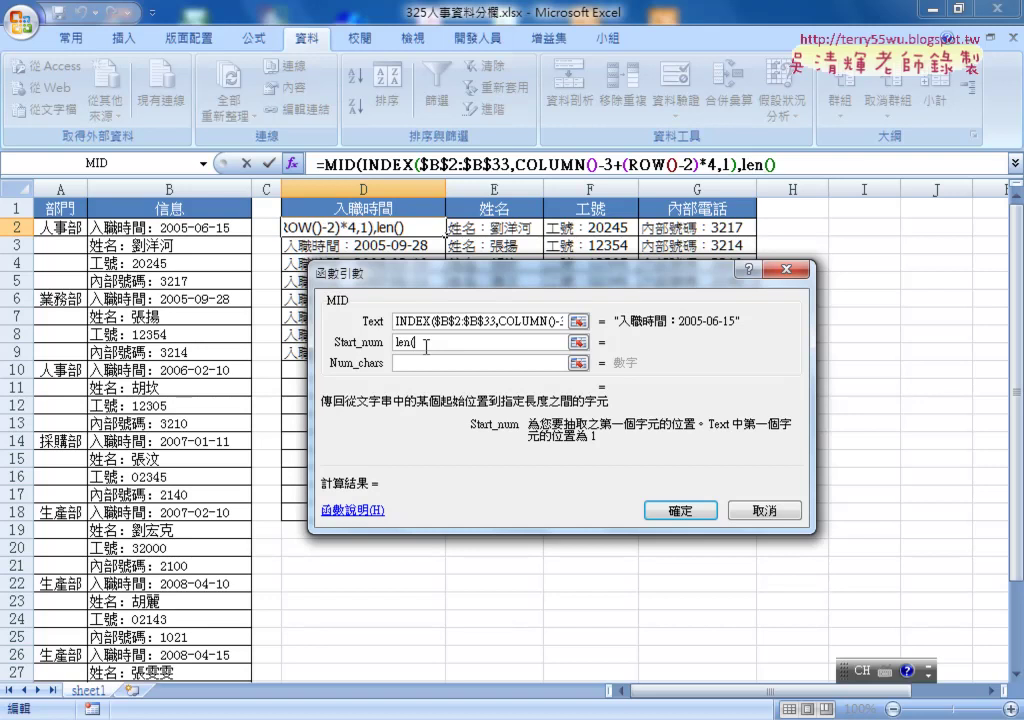
{"action": "left_click", "coordinate": [402, 207]}
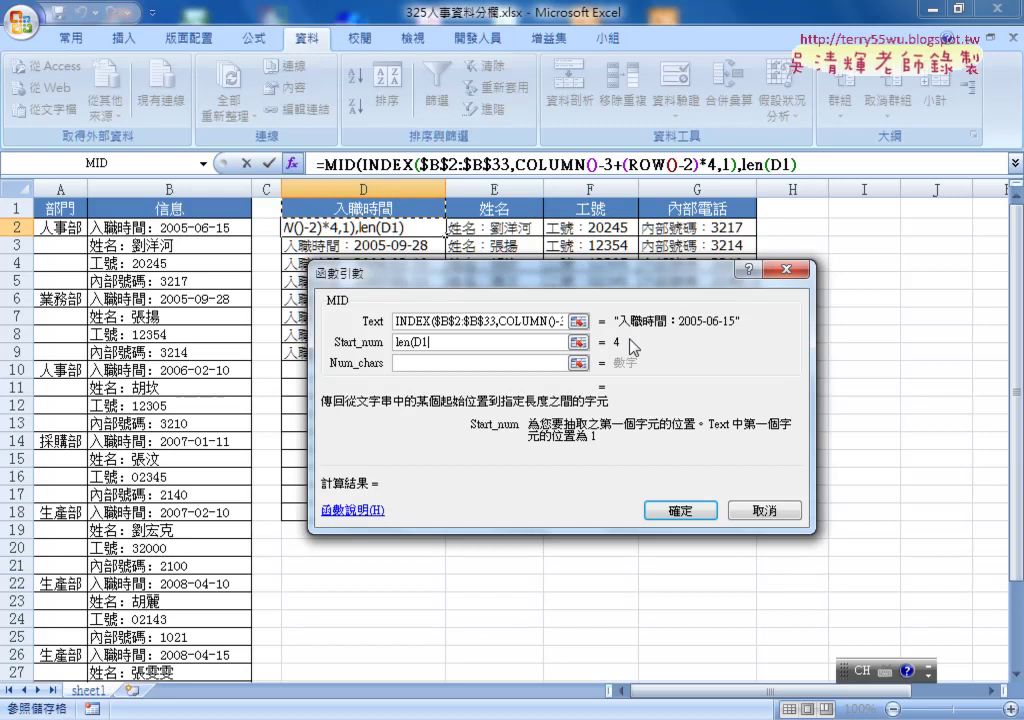
{"action": "type", "text": ")"}
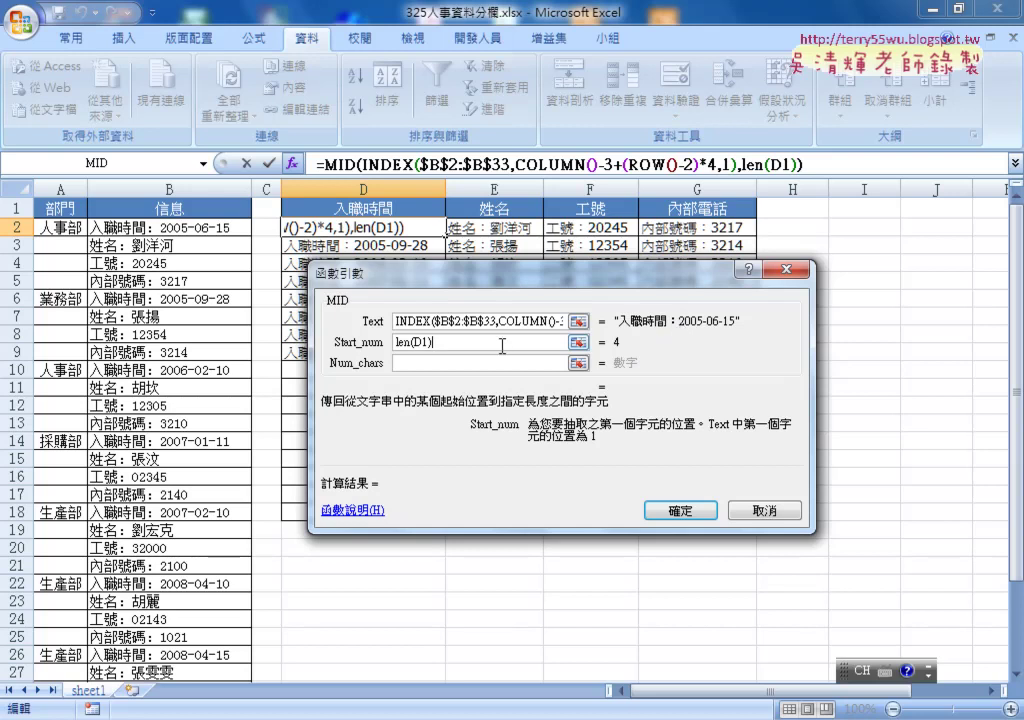
{"action": "type", "text": "+"}
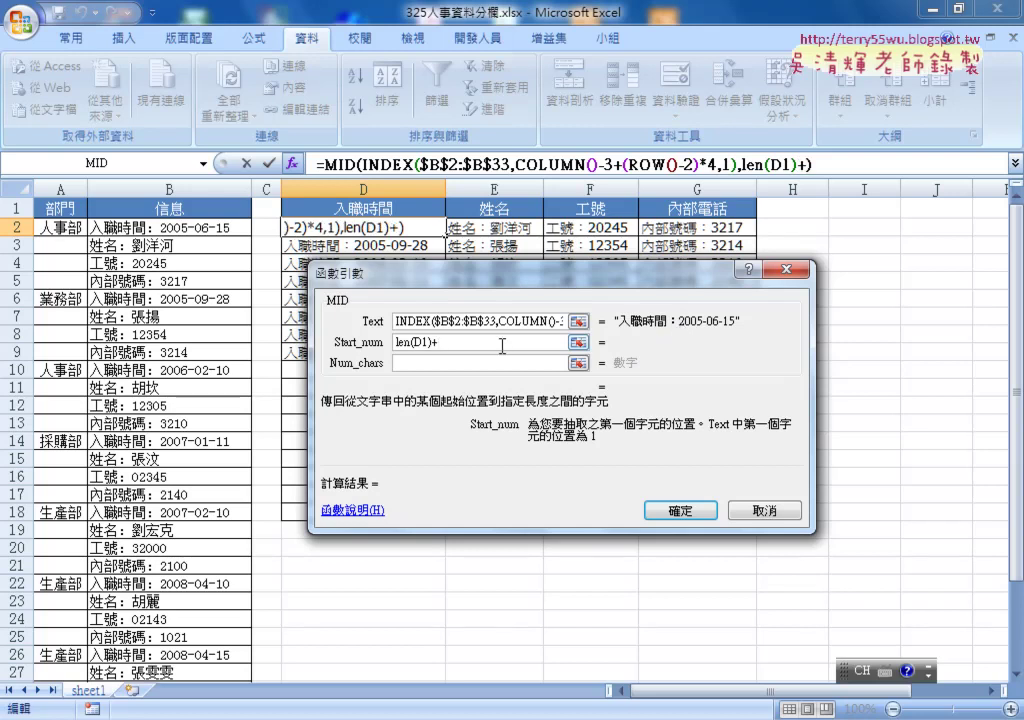
{"action": "type", "text": "2"}
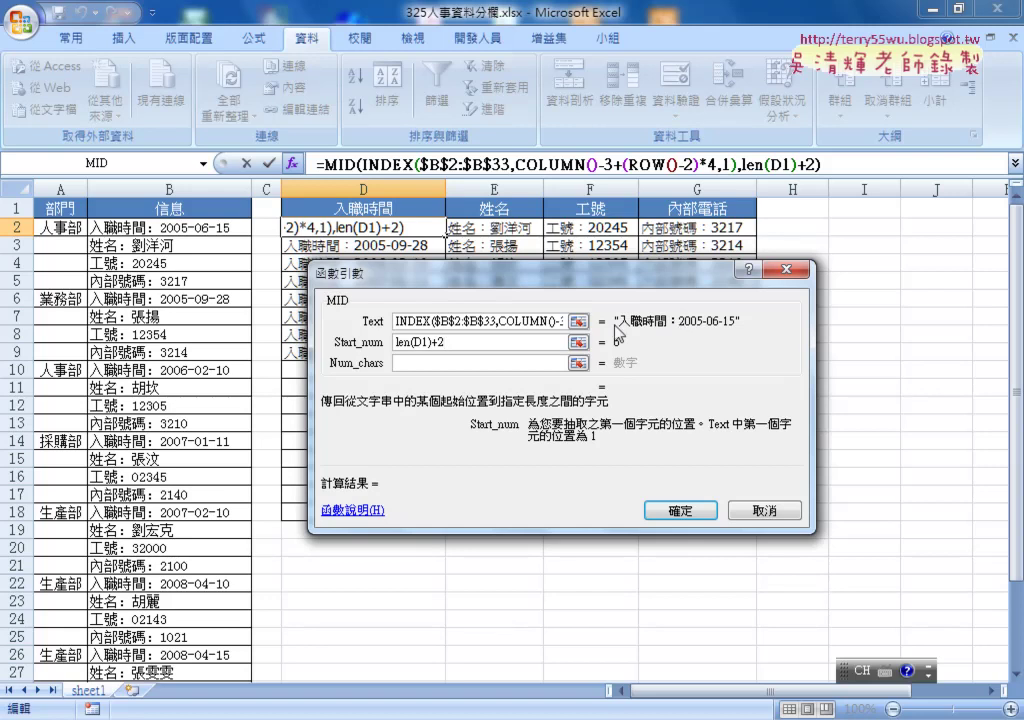
{"action": "left_click", "coordinate": [472, 365]}
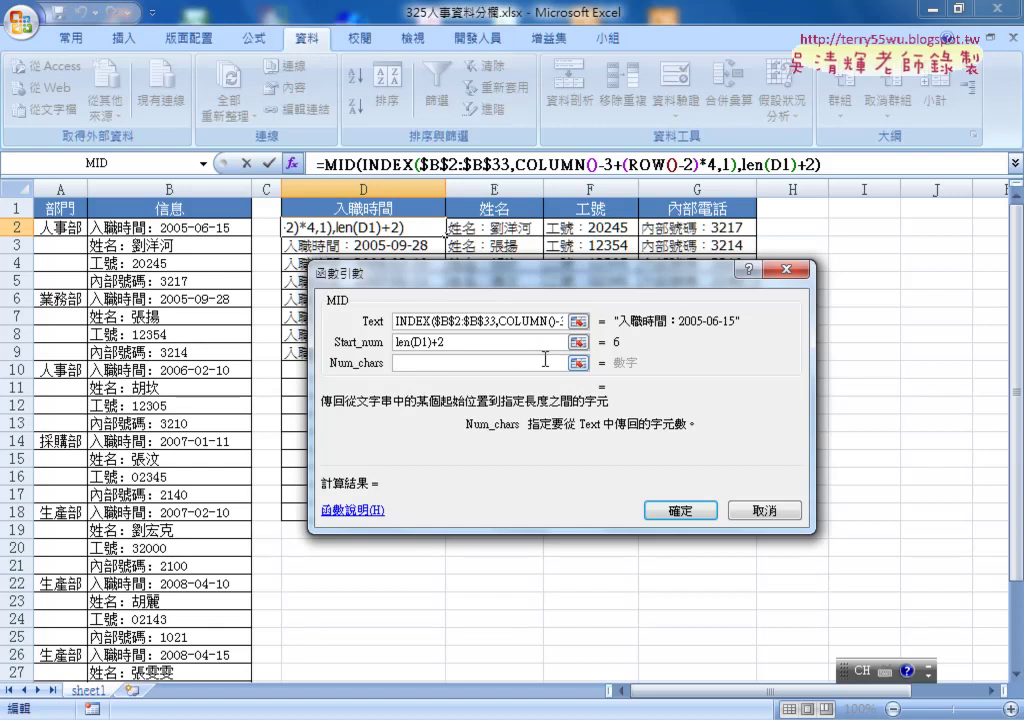
Set MID's Num_chars to 99, replacing the trial value 10
{"action": "type", "text": "10"}
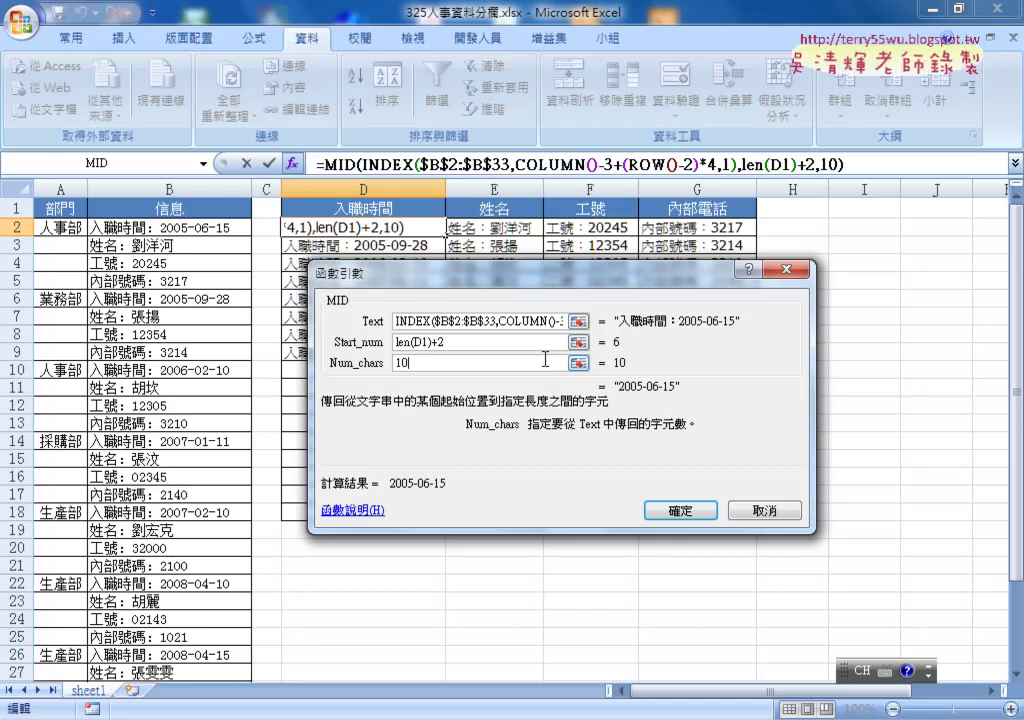
{"action": "key", "text": "BackSpace"}
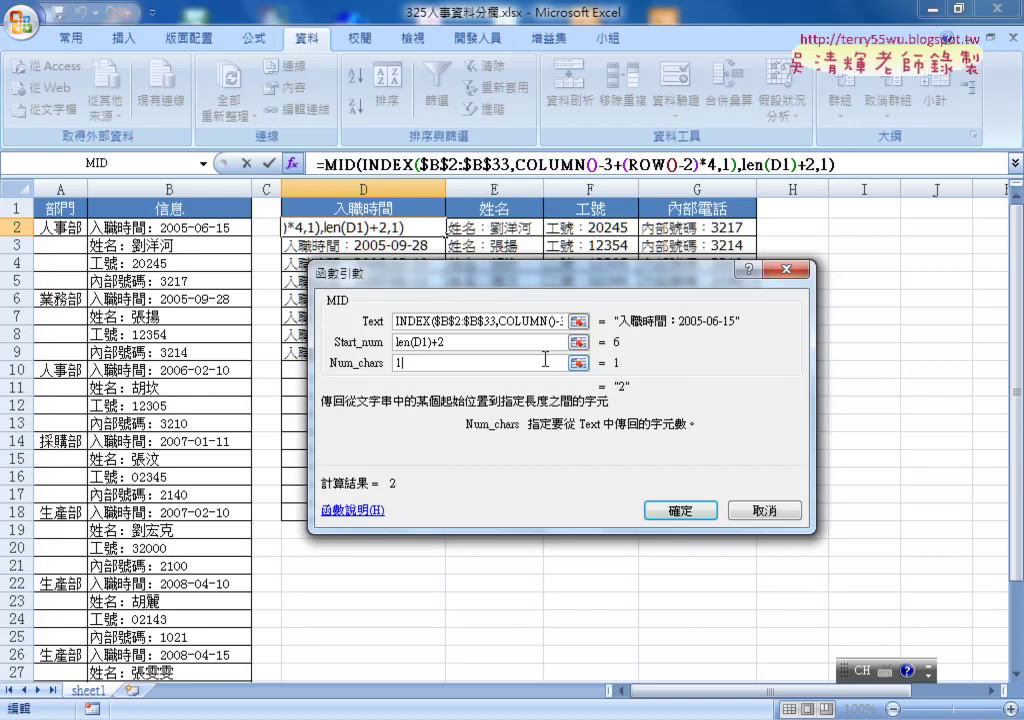
{"action": "key", "text": "BackSpace"}
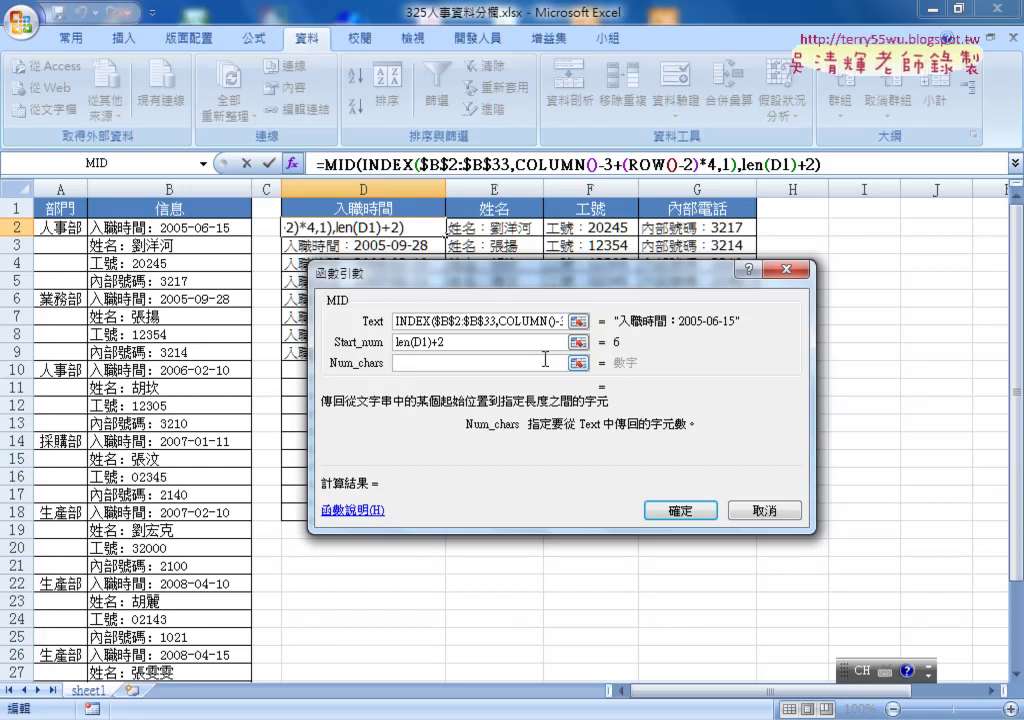
{"action": "type", "text": "99"}
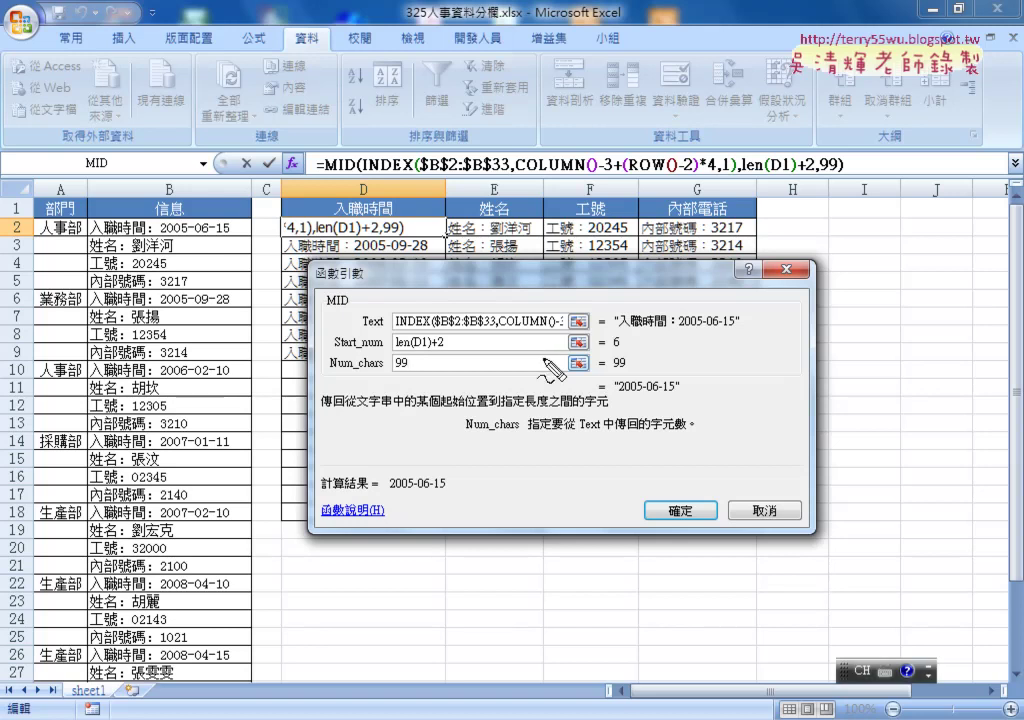
{"action": "left_click_drag", "start_coordinate": [682, 326], "coordinate": [738, 324]}
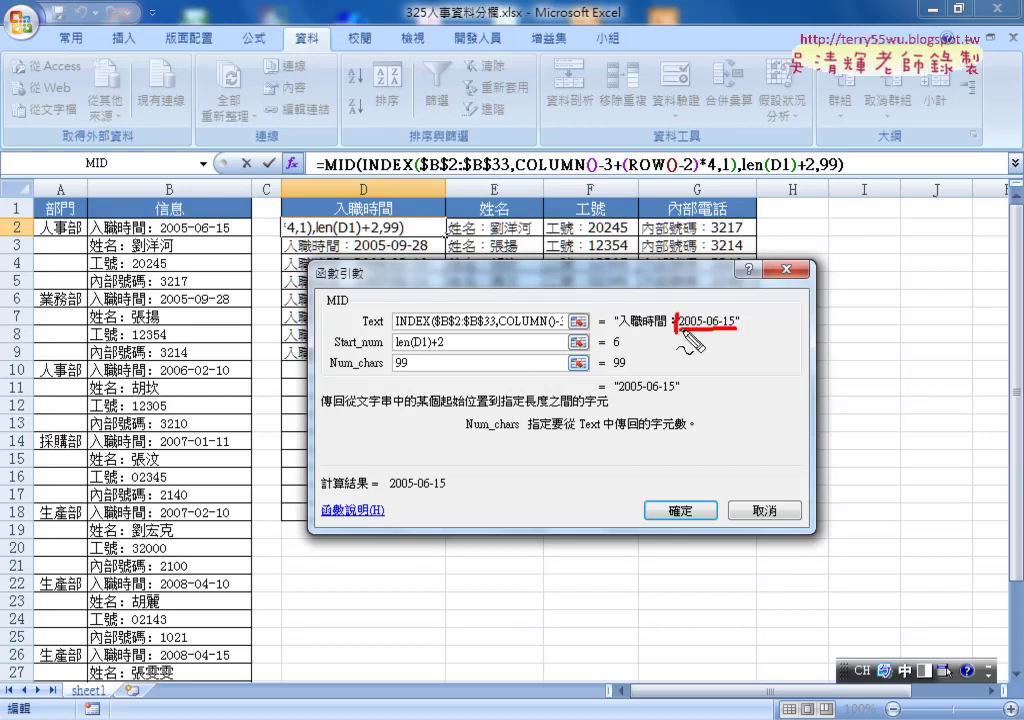
{"action": "left_click_drag", "start_coordinate": [677, 313], "coordinate": [677, 332]}
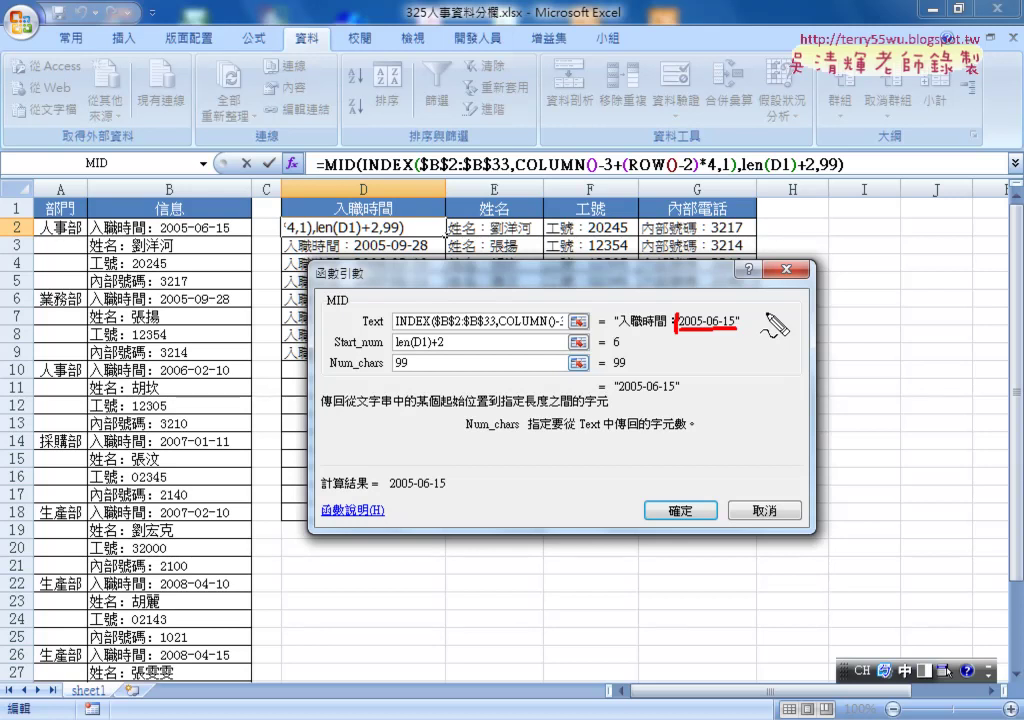
{"action": "key", "text": "Escape"}
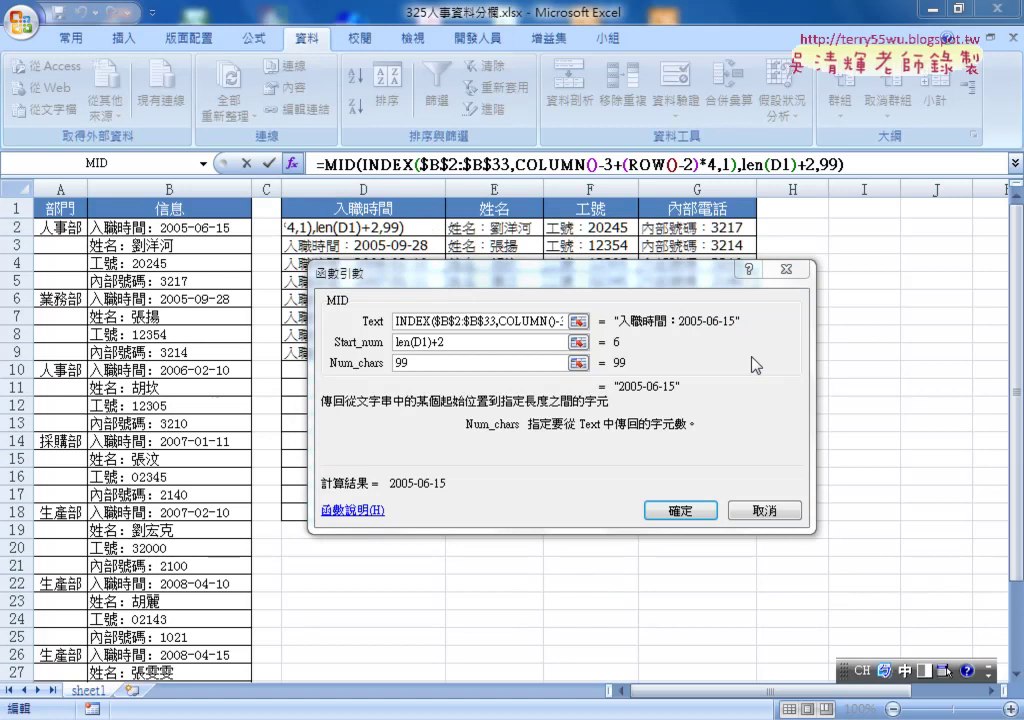
Commit the MID formula in D2 and fill it across to G2 and down to row 9
{"action": "left_click", "coordinate": [678, 513]}
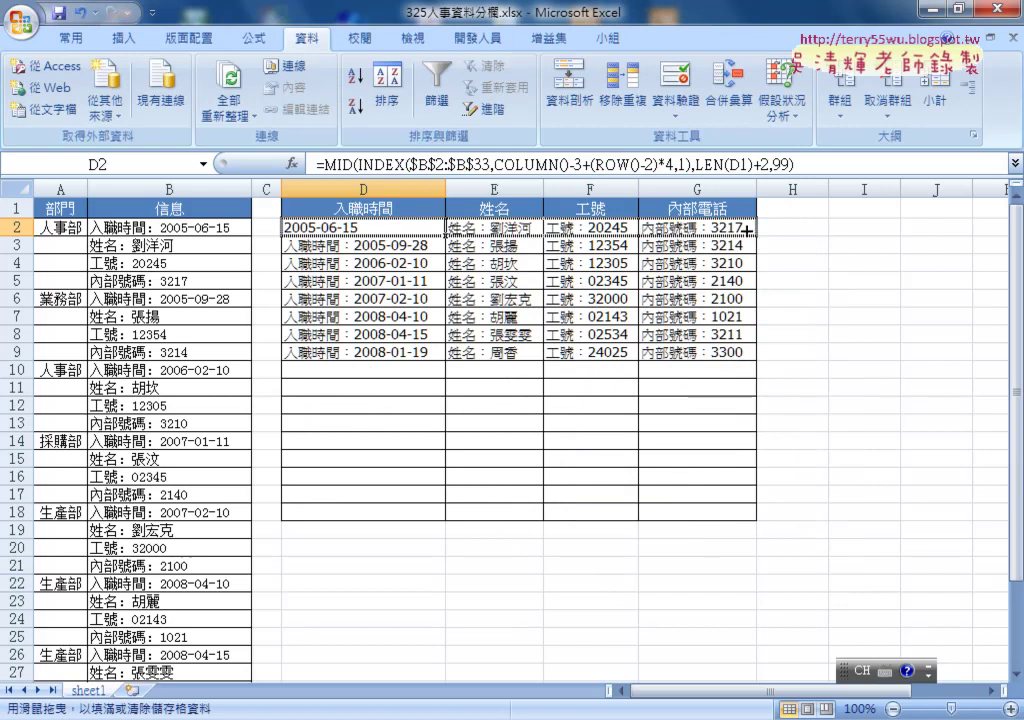
{"action": "left_click_drag", "start_coordinate": [446, 232], "coordinate": [745, 230]}
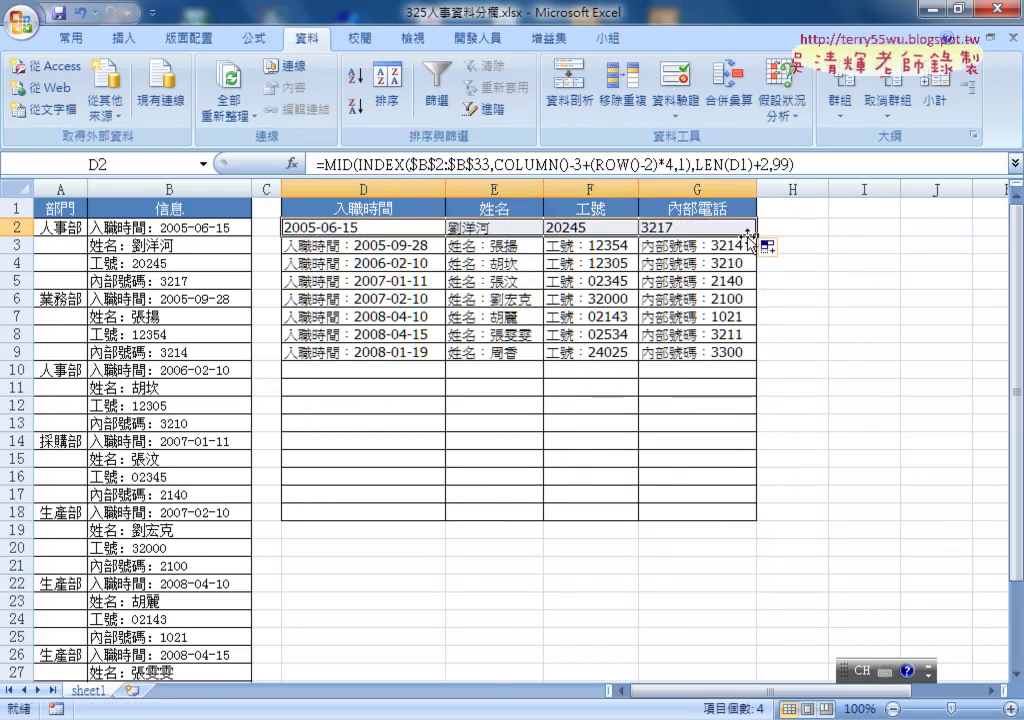
{"action": "left_click_drag", "start_coordinate": [756, 236], "coordinate": [748, 362]}
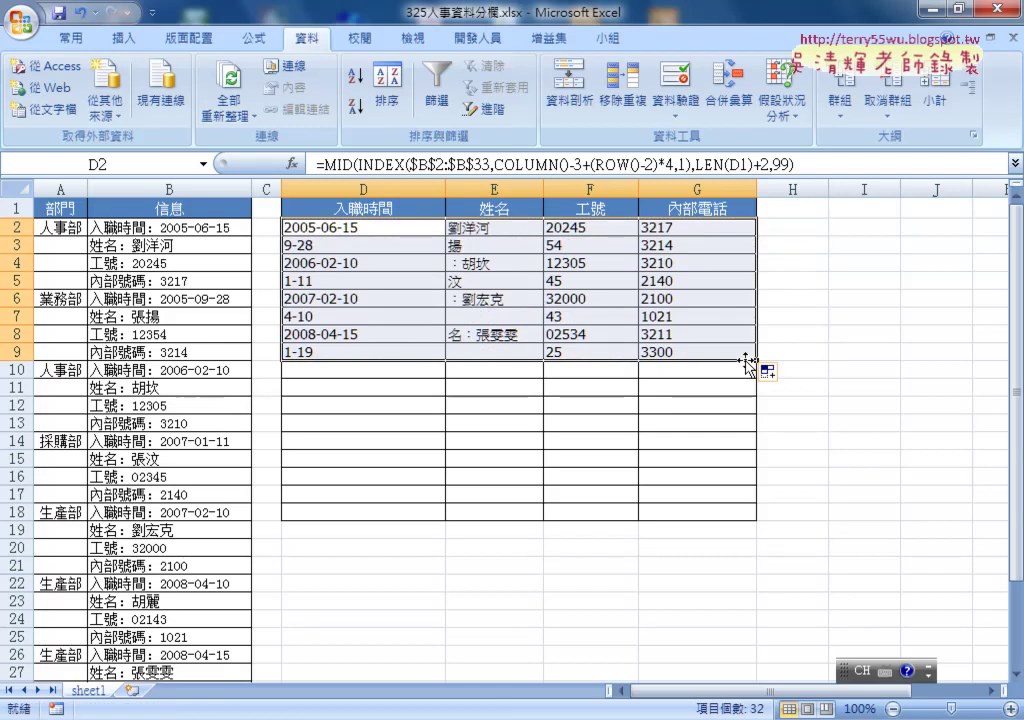
Reopen the Function Arguments for D2's MID formula to correct it
{"action": "left_click", "coordinate": [407, 229]}
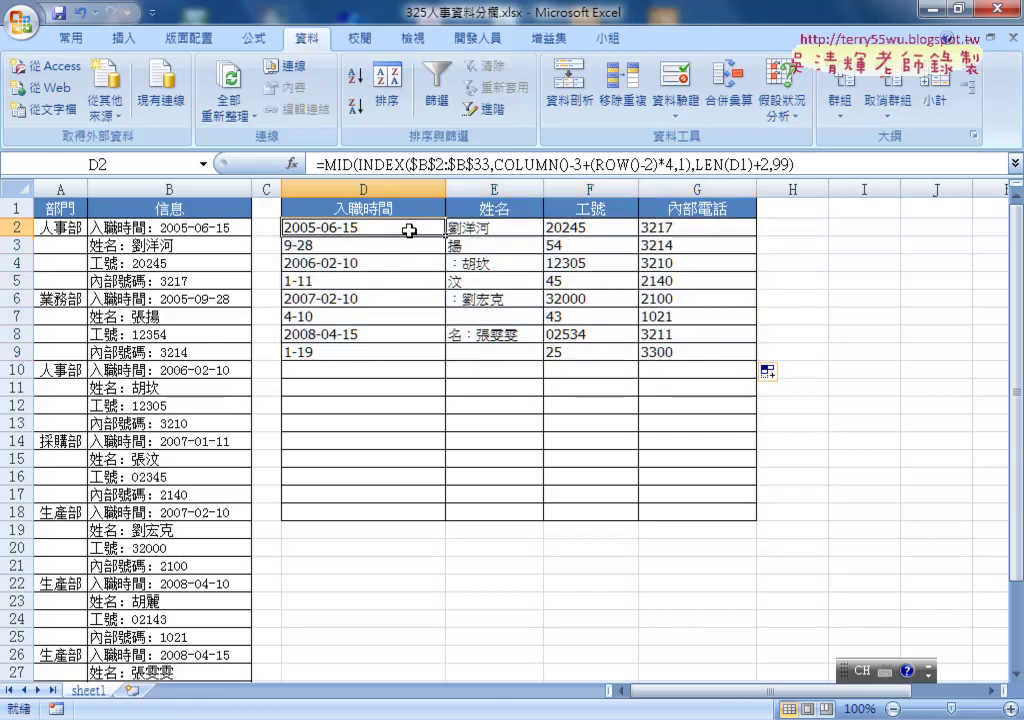
{"action": "left_click", "coordinate": [336, 163]}
{"action": "left_click", "coordinate": [291, 162]}
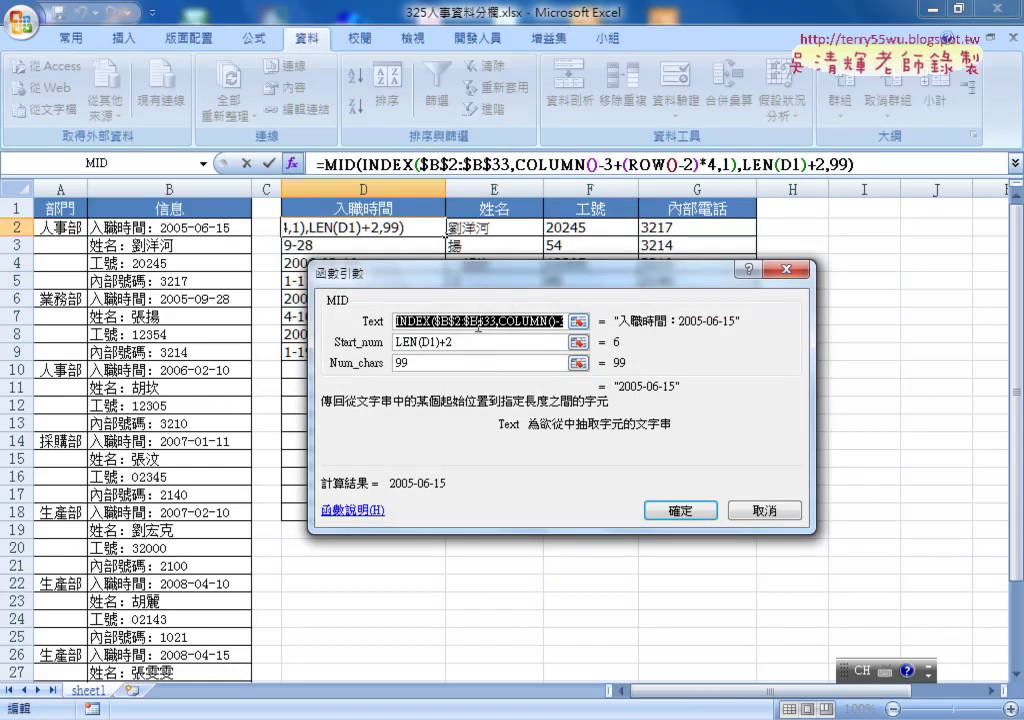
Change Start_num to LEN(D$1)+2 by inserting a $ before the row number
{"action": "left_click", "coordinate": [443, 342]}
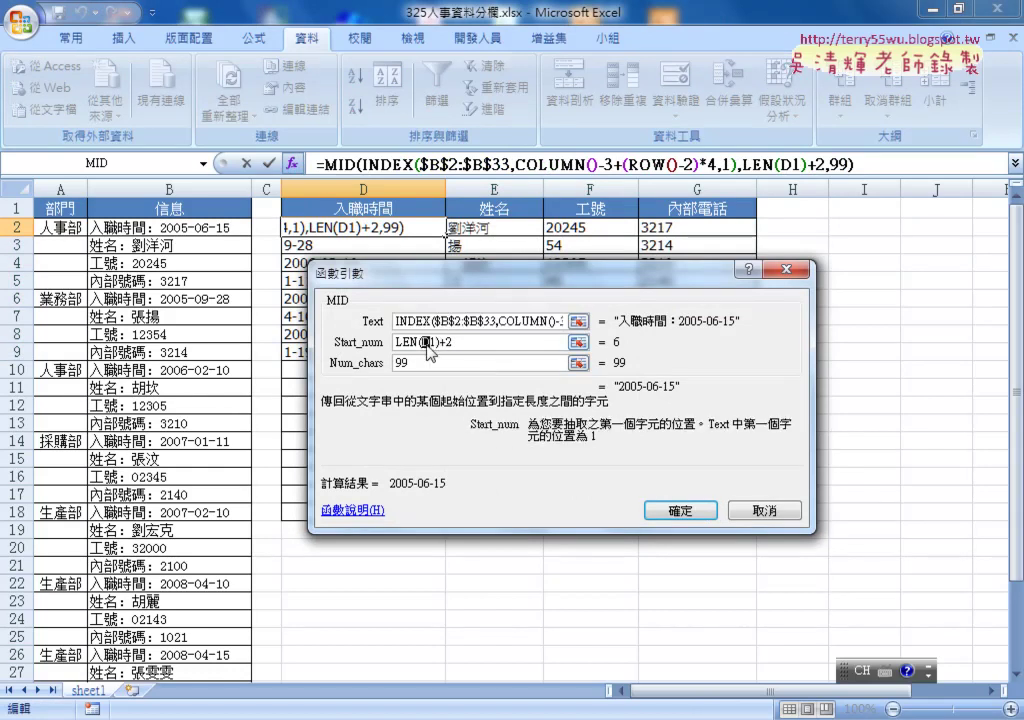
{"action": "double_click", "coordinate": [431, 342]}
{"action": "left_click", "coordinate": [433, 345]}
{"action": "left_click", "coordinate": [430, 341]}
{"action": "type", "text": "$"}
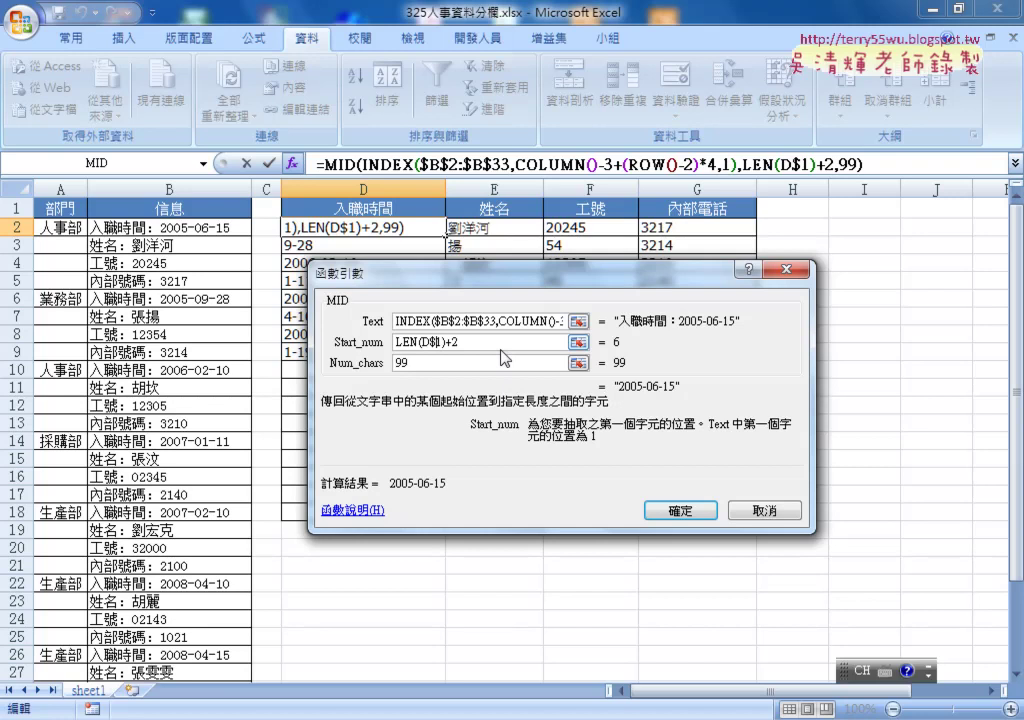
Commit the corrected formula, refill it through D2:G9, and select columns D to G
{"action": "left_click", "coordinate": [679, 511]}
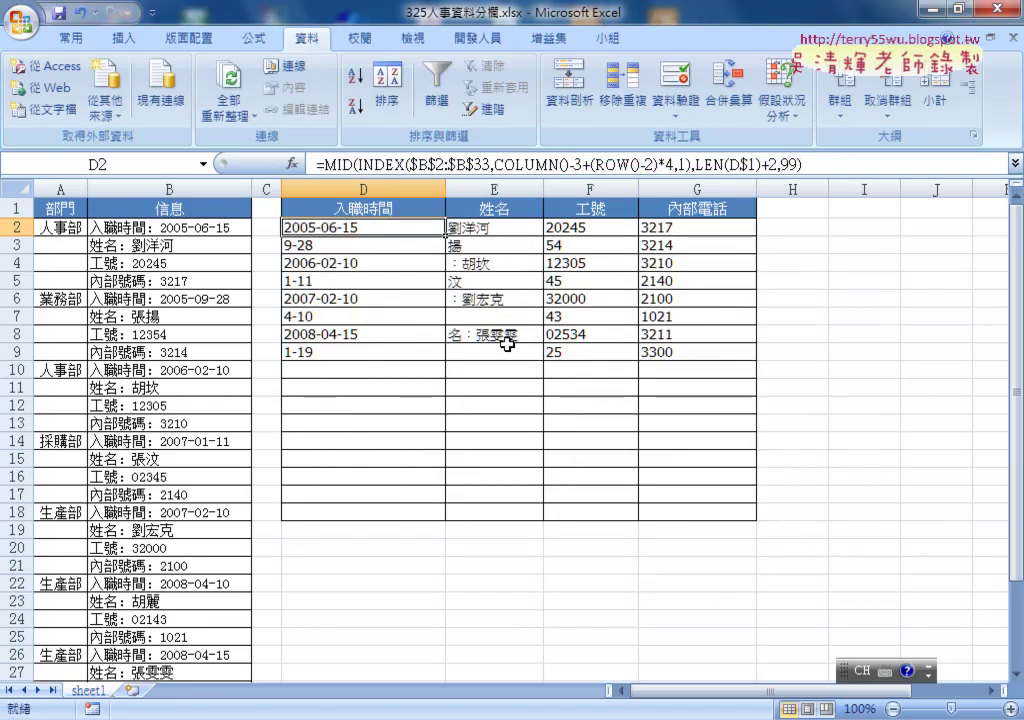
{"action": "mouse_move", "coordinate": [446, 237]}
{"action": "left_mouse_down"}
{"action": "mouse_move", "coordinate": [733, 237]}
{"action": "mouse_move", "coordinate": [748, 362]}
{"action": "left_mouse_up"}
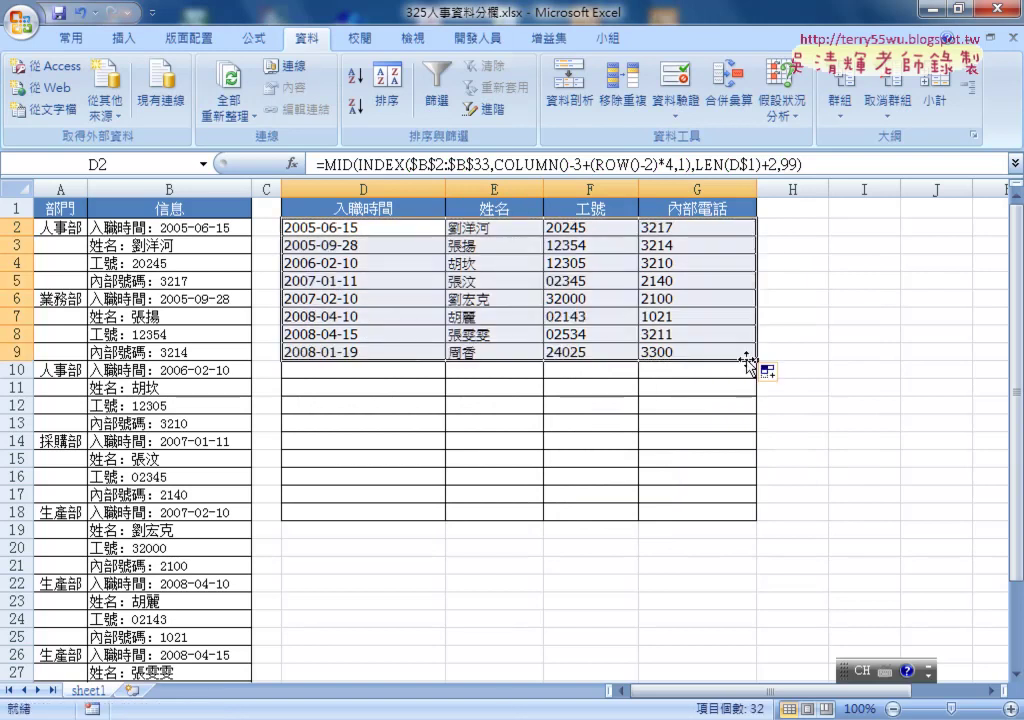
{"action": "left_click_drag", "start_coordinate": [400, 175], "coordinate": [690, 189]}
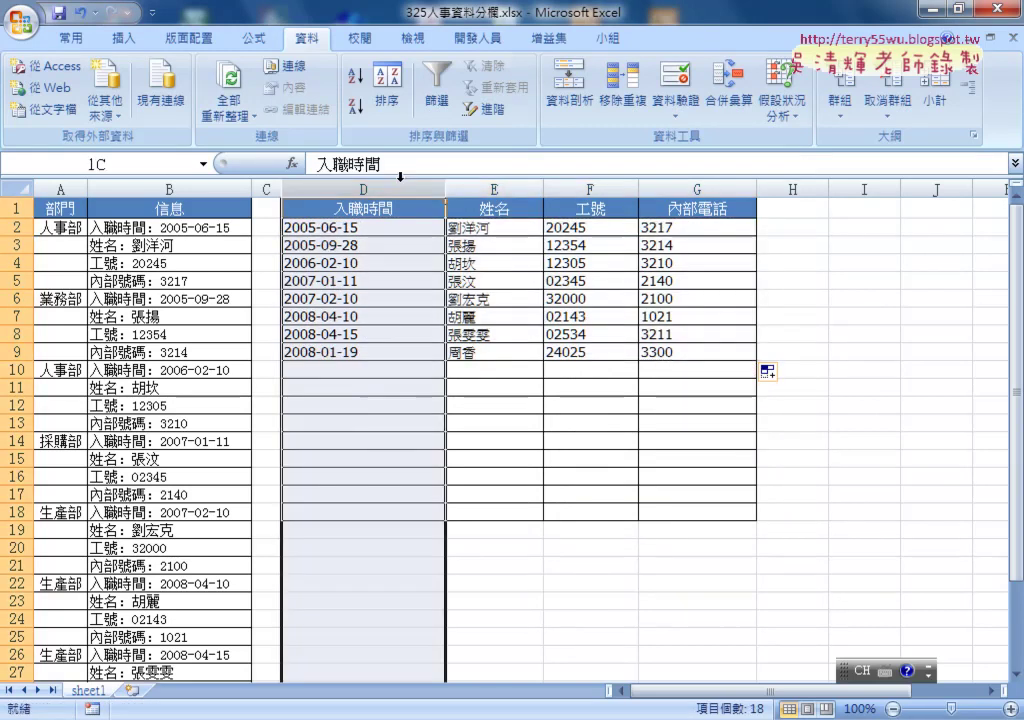